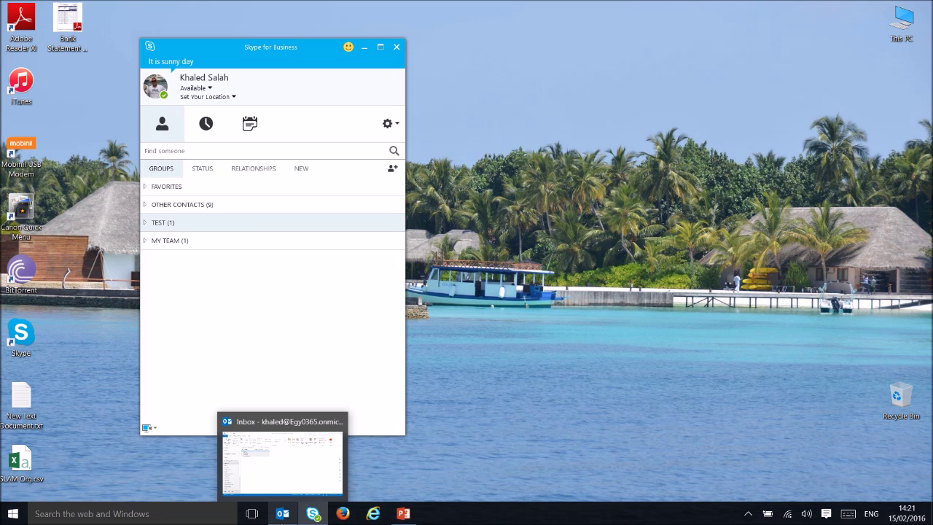
Bring Outlook's Inbox to the front and show the New Items list.
{"action": "left_click", "coordinate": [282, 519]}
{"action": "left_click", "coordinate": [50, 80]}
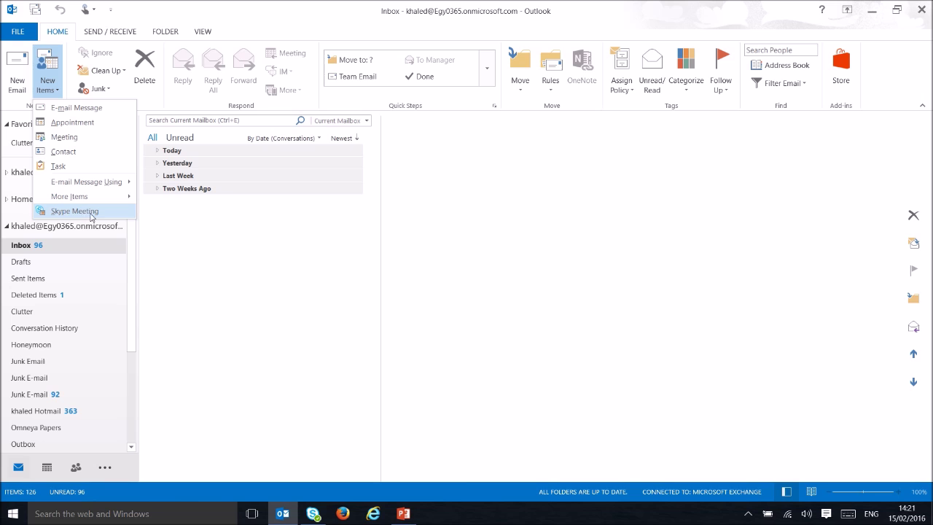
Start a new Skype Meeting request and enter the invitee's e-mail address in To.
{"action": "left_click", "coordinate": [75, 210]}
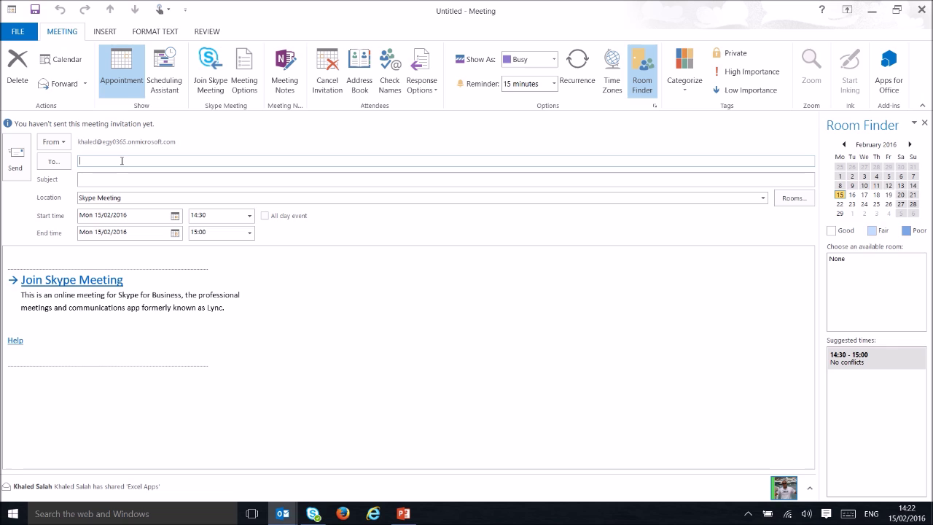
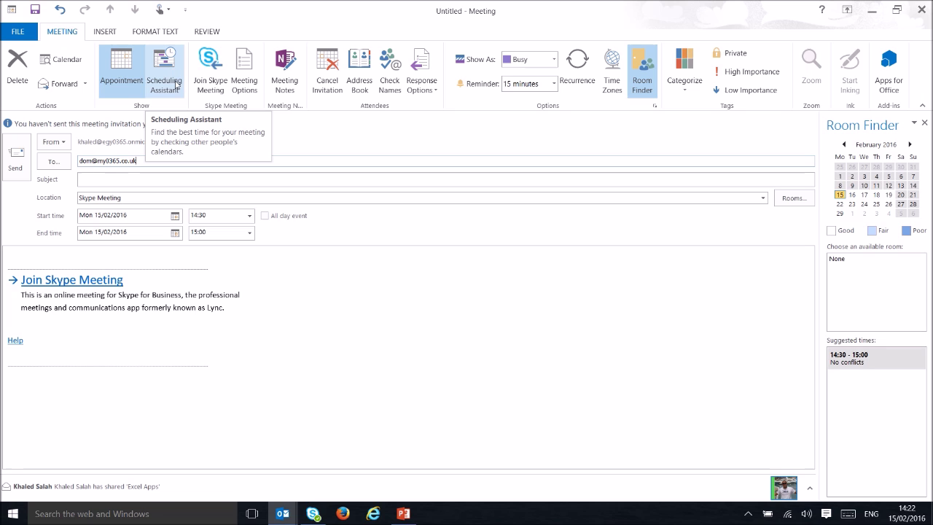
Move the meeting block in Scheduling Assistant to 15:00–16:00 on 15/02/2016.
{"action": "left_click", "coordinate": [175, 72]}
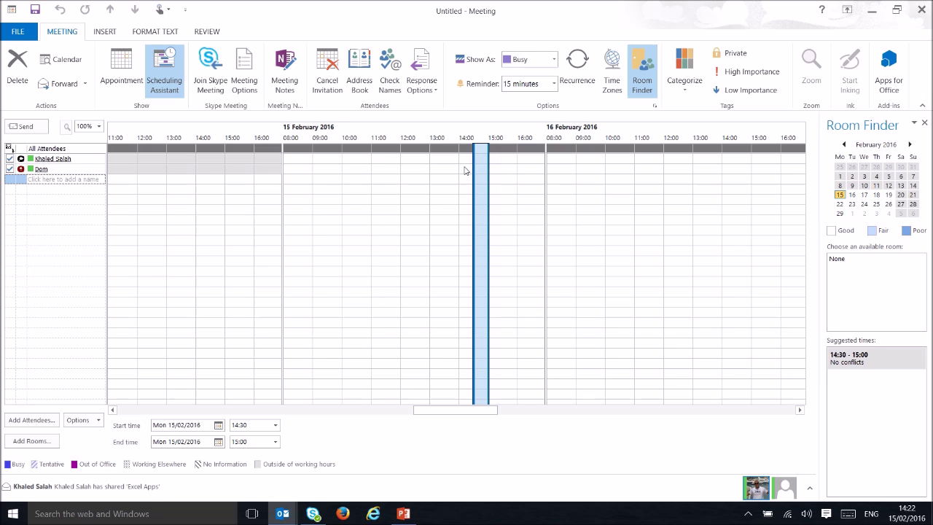
{"action": "left_click_drag", "start_coordinate": [473, 166], "coordinate": [466, 170]}
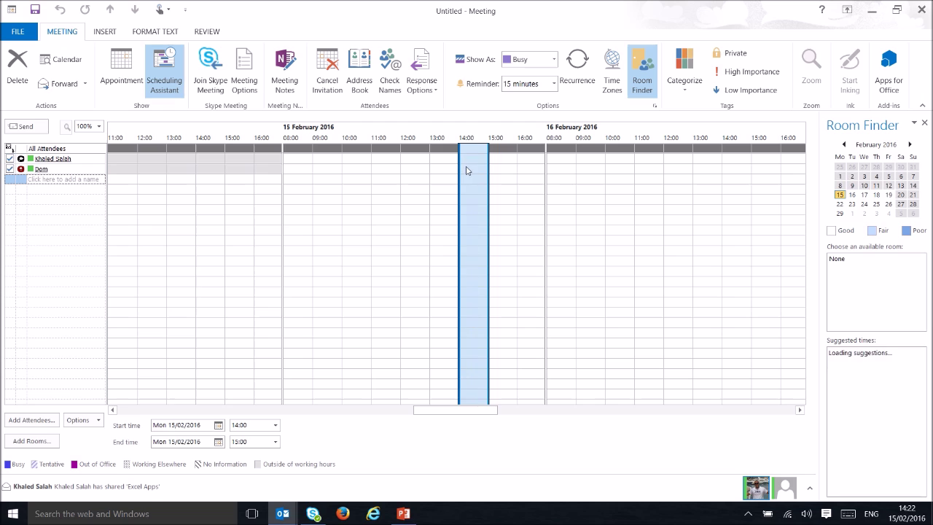
{"action": "left_click", "coordinate": [494, 167]}
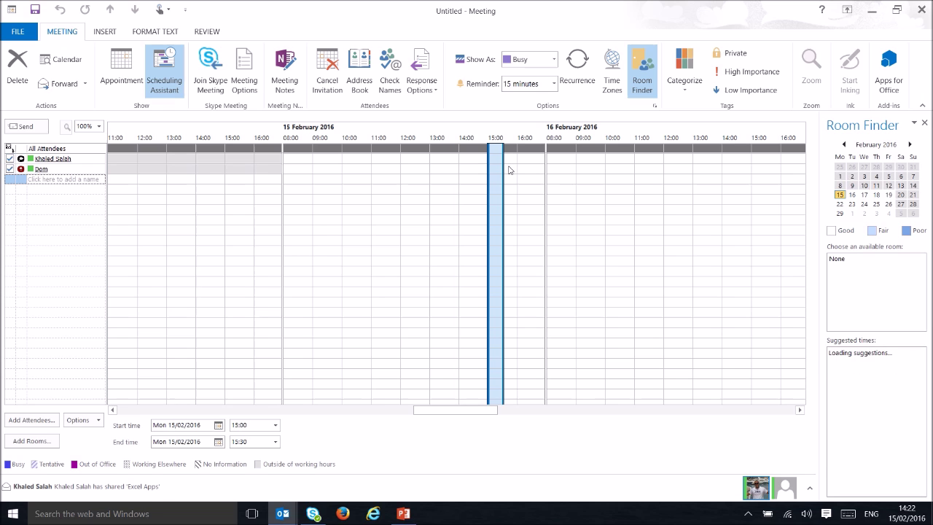
{"action": "left_click_drag", "start_coordinate": [502, 163], "coordinate": [511, 163]}
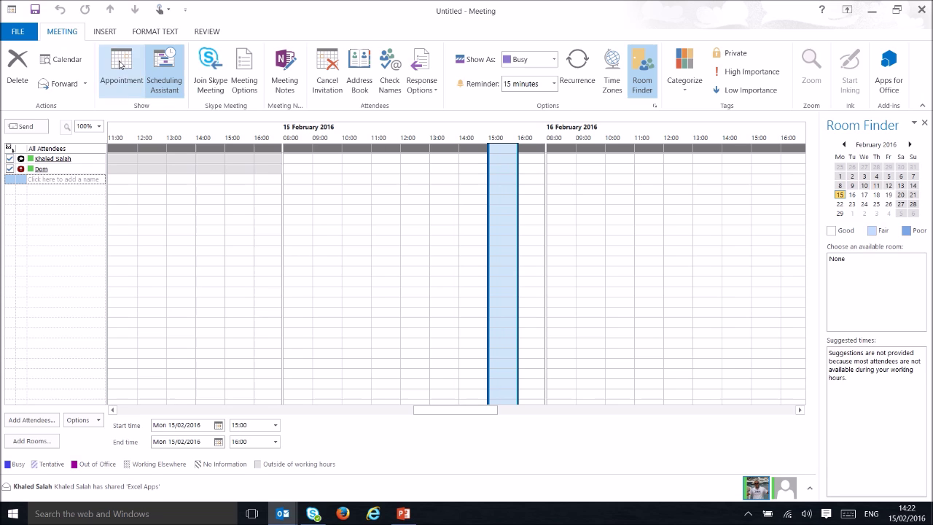
{"action": "left_click", "coordinate": [122, 64]}
Set lobby bypass to Anyone (no restrictions), presenters to Anyone from my organization, Mute all off.
{"action": "left_click", "coordinate": [243, 83]}
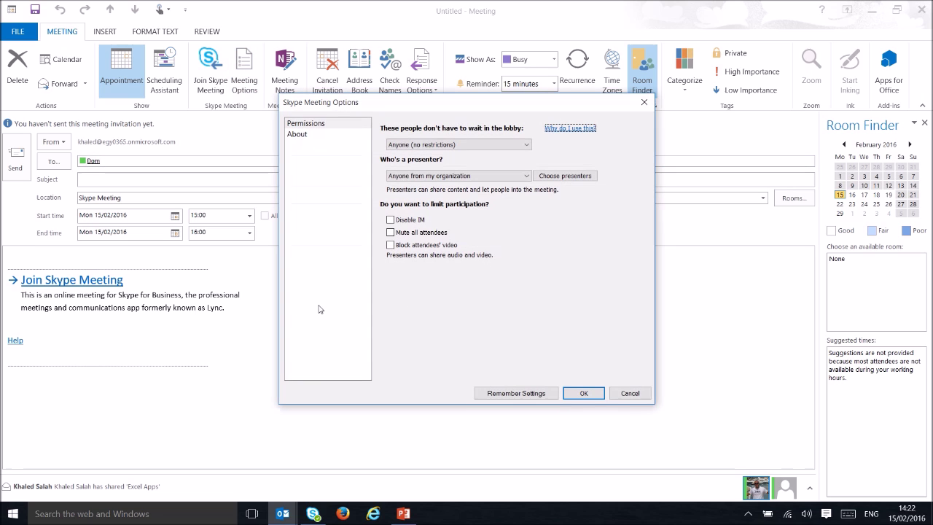
{"action": "left_click", "coordinate": [470, 146]}
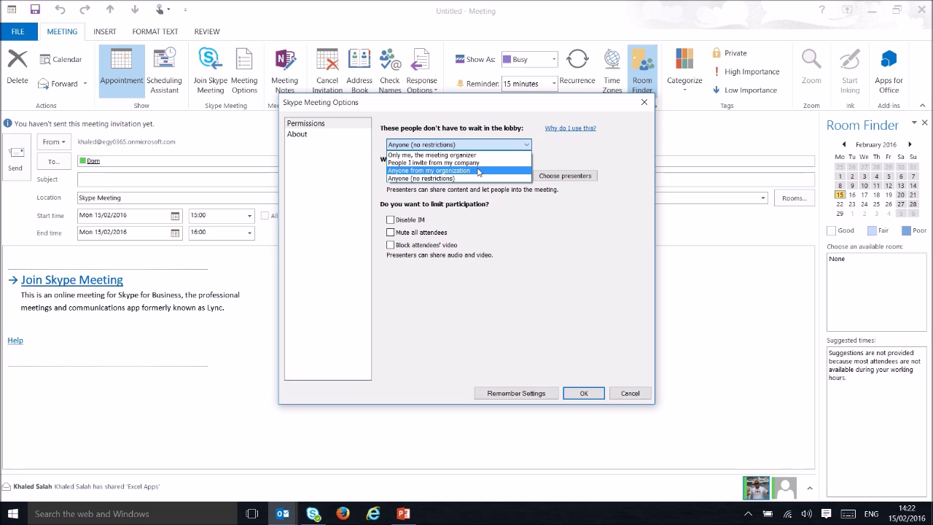
{"action": "left_click", "coordinate": [476, 178]}
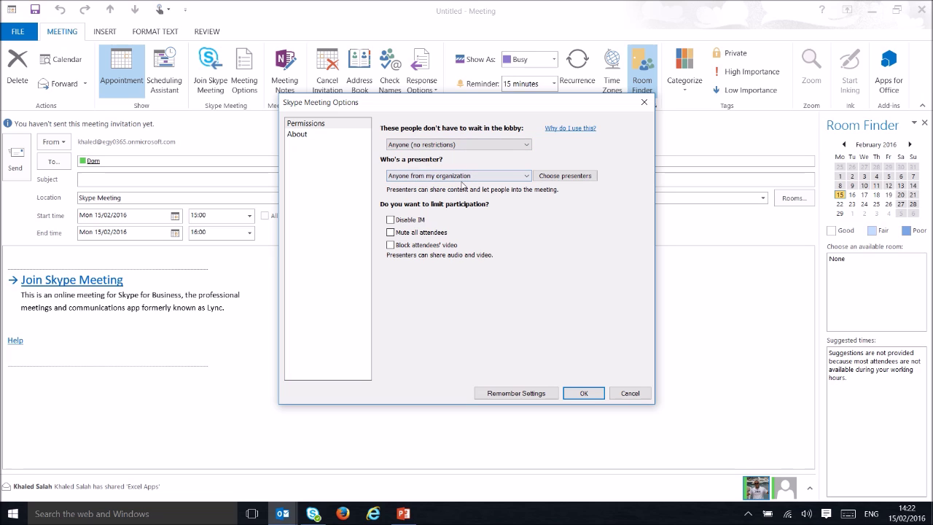
{"action": "left_click", "coordinate": [462, 176]}
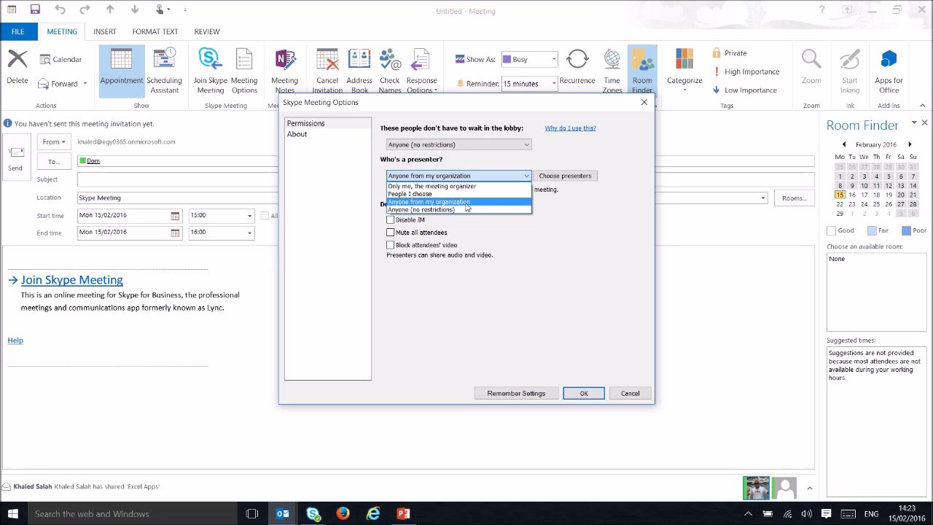
{"action": "left_click", "coordinate": [613, 232]}
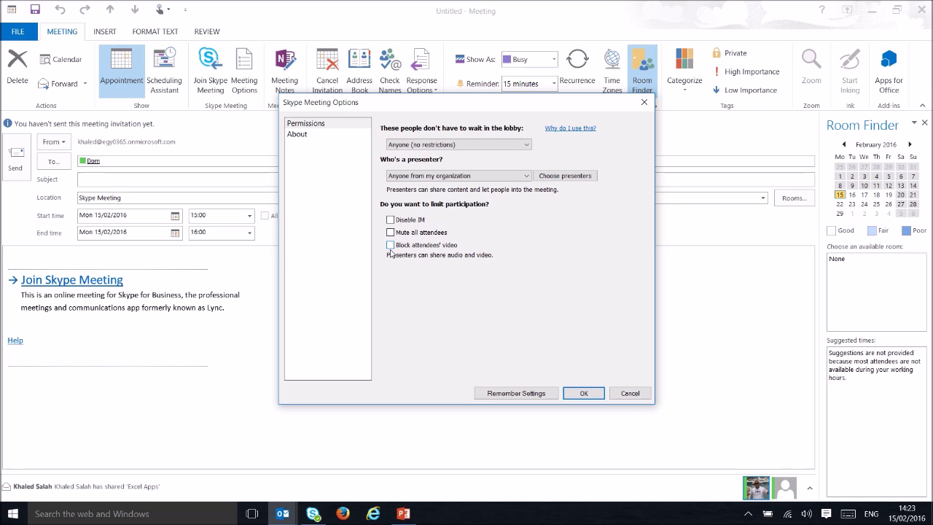
{"action": "left_click", "coordinate": [390, 232]}
{"action": "left_click", "coordinate": [390, 232]}
Confirm the Skype Meeting Options and send the invitation anyway without a subject.
{"action": "left_click", "coordinate": [567, 394]}
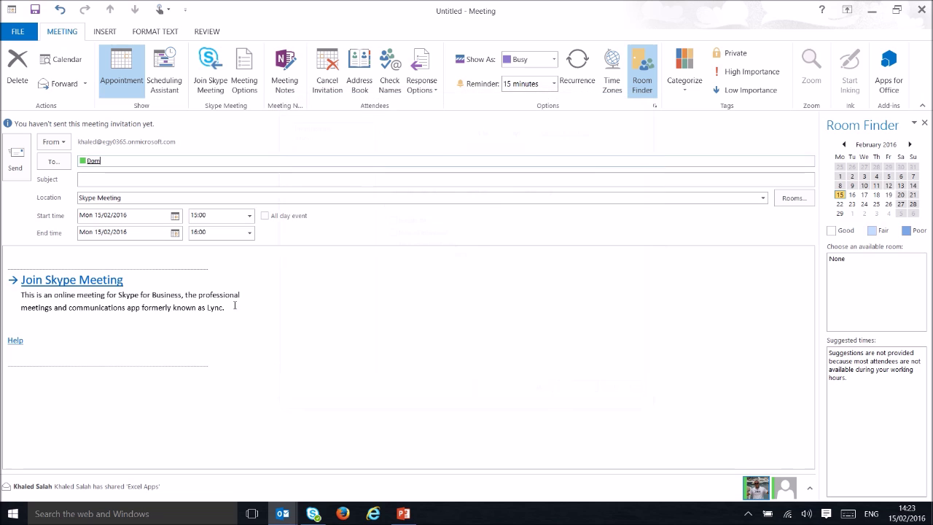
{"action": "left_click", "coordinate": [15, 169]}
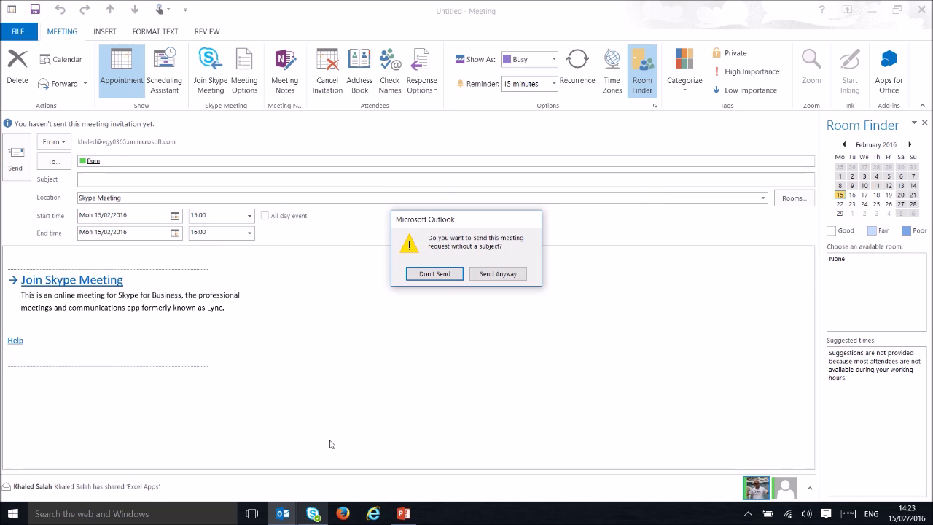
{"action": "left_click", "coordinate": [493, 275]}
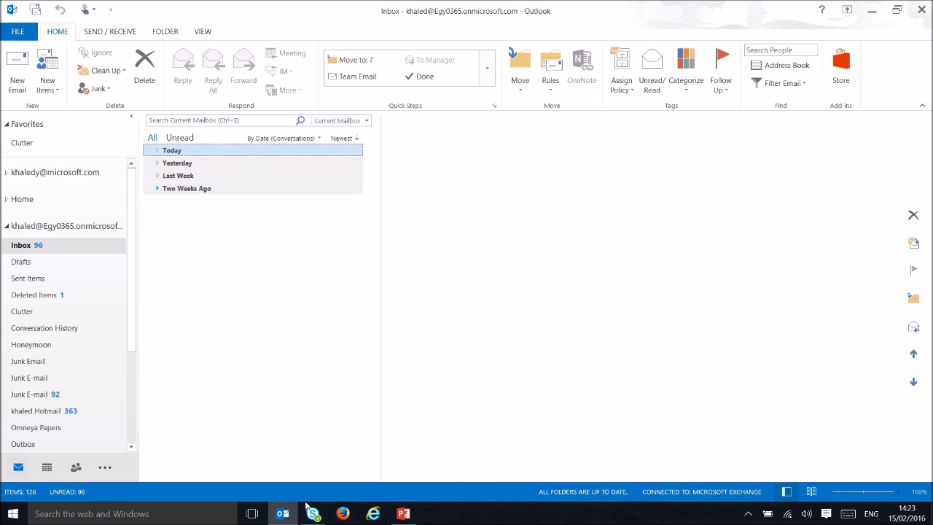
{"action": "left_click", "coordinate": [314, 514]}
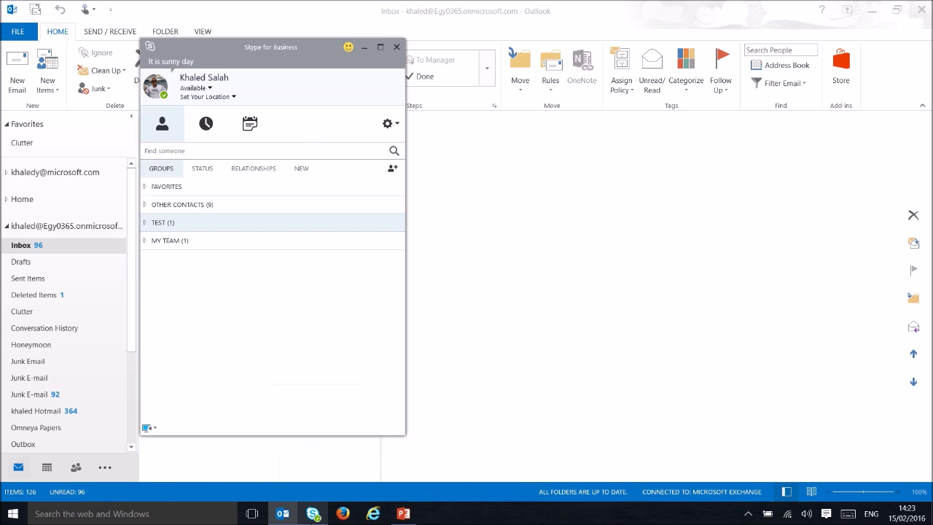
Join today's 15:00 Skype Meeting from the Meetings list with Skype for Business audio.
{"action": "left_click", "coordinate": [250, 124]}
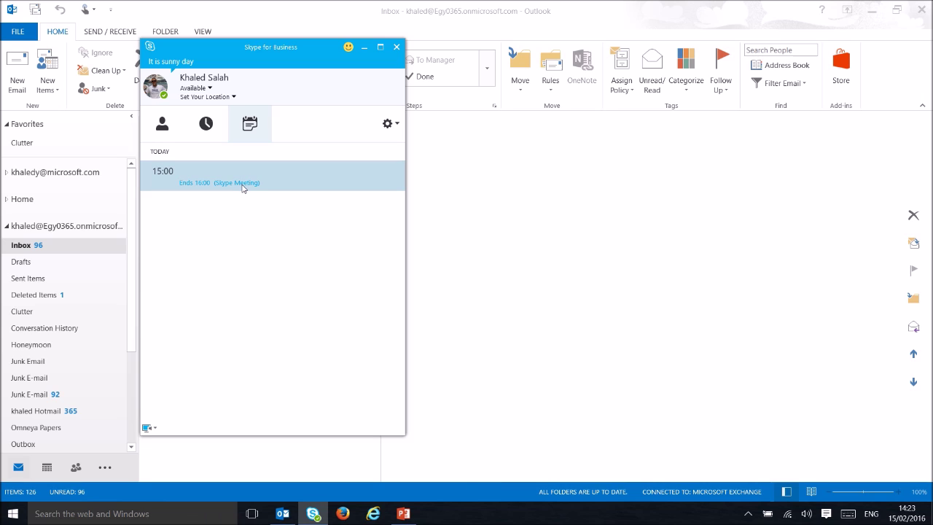
{"action": "left_click", "coordinate": [231, 182]}
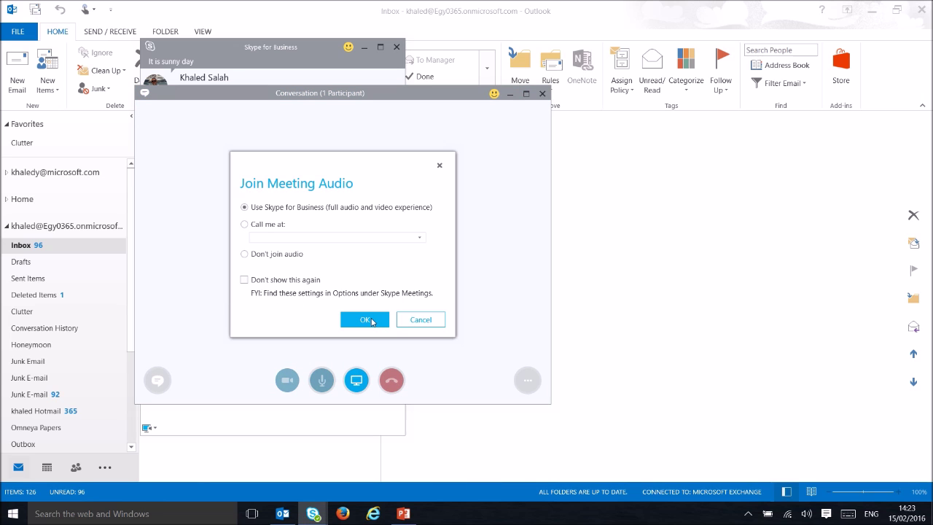
{"action": "left_click", "coordinate": [365, 320]}
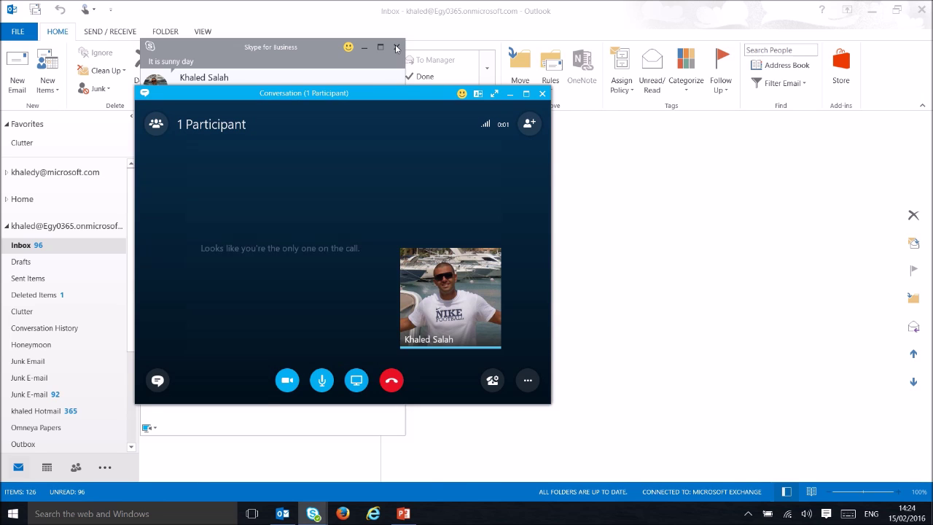
Maximize the meeting window, show Participants and Conversation panes, and enlarge the Participants pane.
{"action": "left_click", "coordinate": [526, 93]}
{"action": "left_click", "coordinate": [20, 38]}
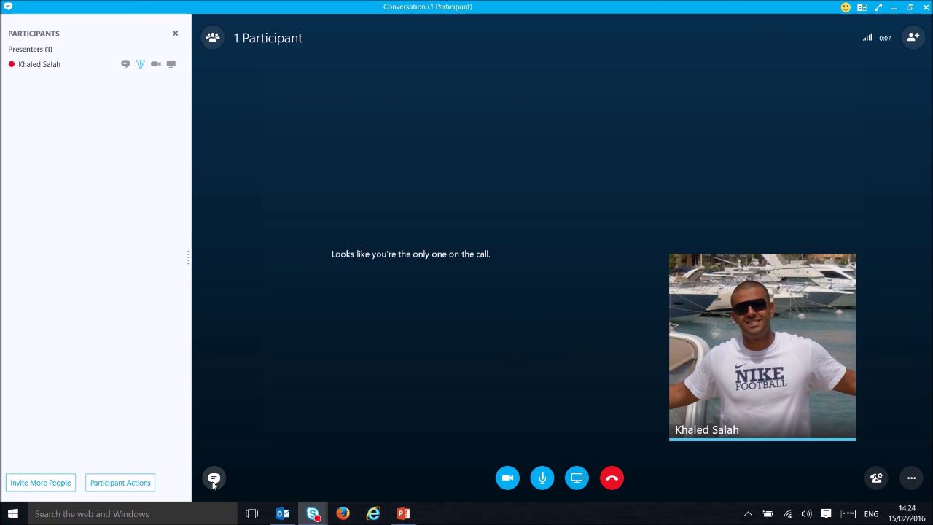
{"action": "left_click", "coordinate": [214, 479]}
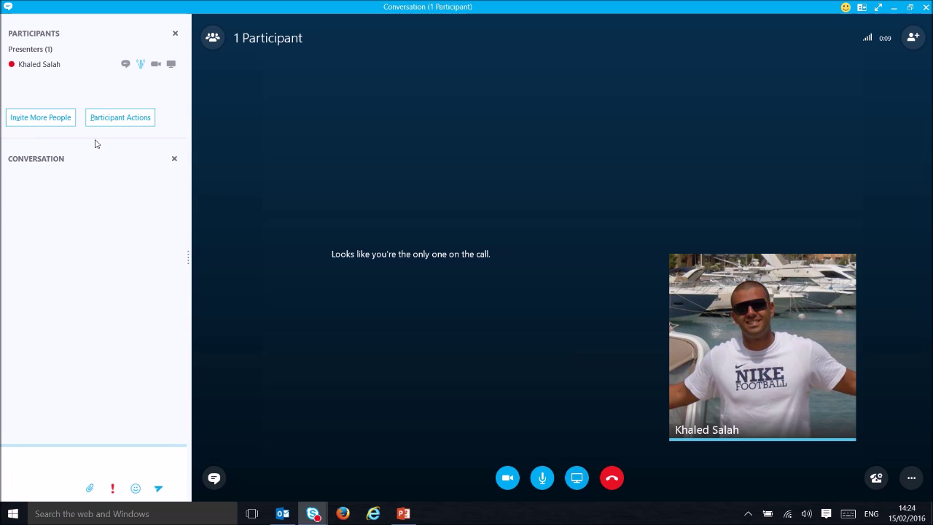
{"action": "left_click_drag", "start_coordinate": [96, 138], "coordinate": [94, 216]}
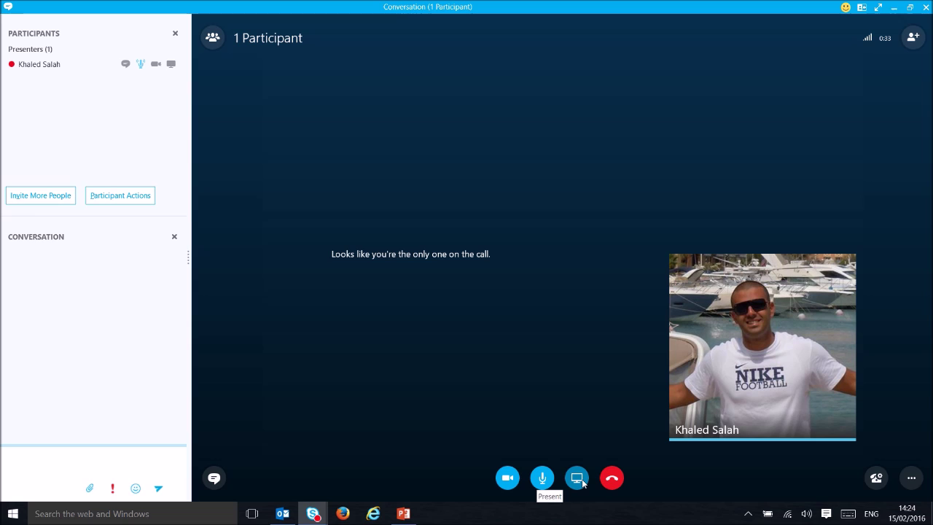
{"action": "left_click", "coordinate": [577, 479]}
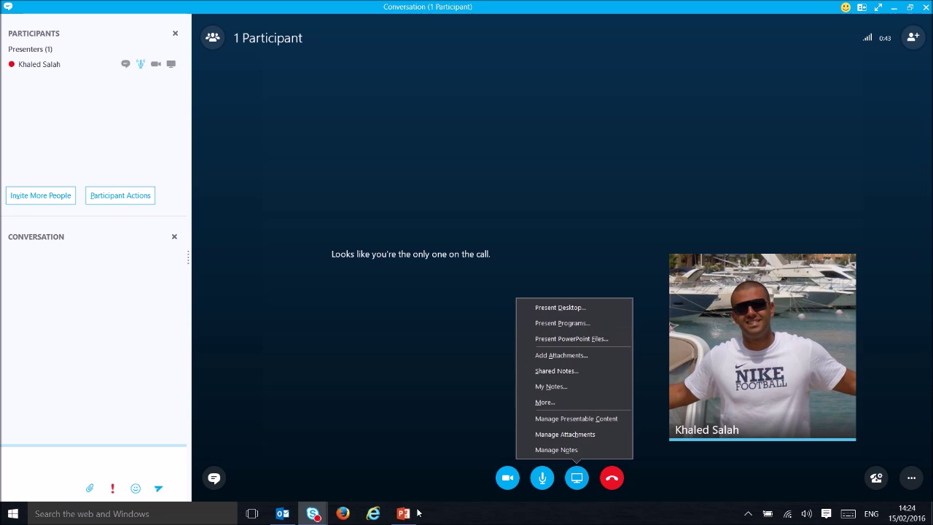
Share the running Presentation1 - PowerPoint program with the meeting.
{"action": "mouse_move", "coordinate": [405, 516]}
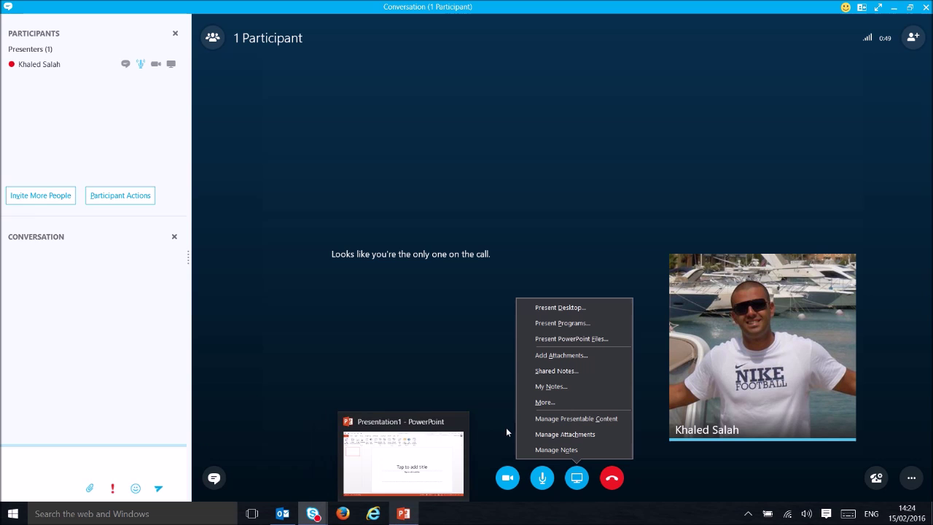
{"action": "left_click", "coordinate": [560, 323]}
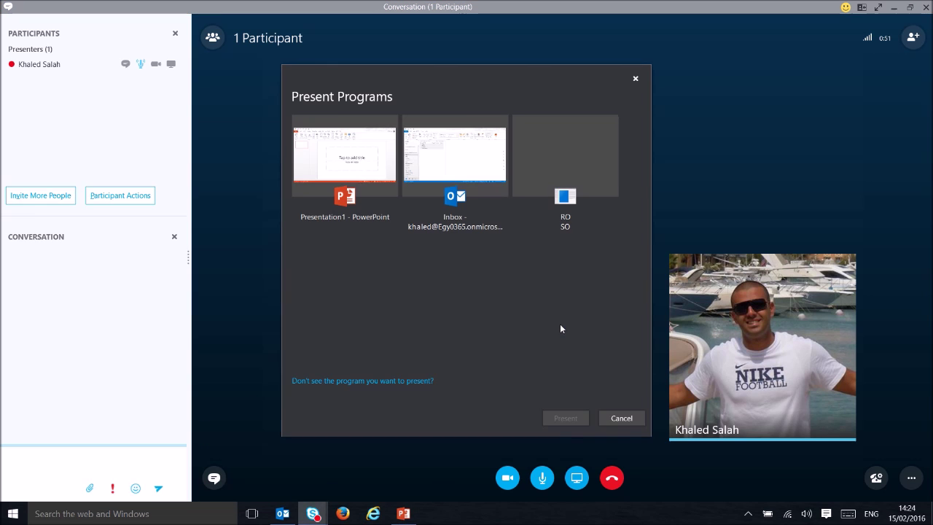
{"action": "left_click", "coordinate": [384, 174]}
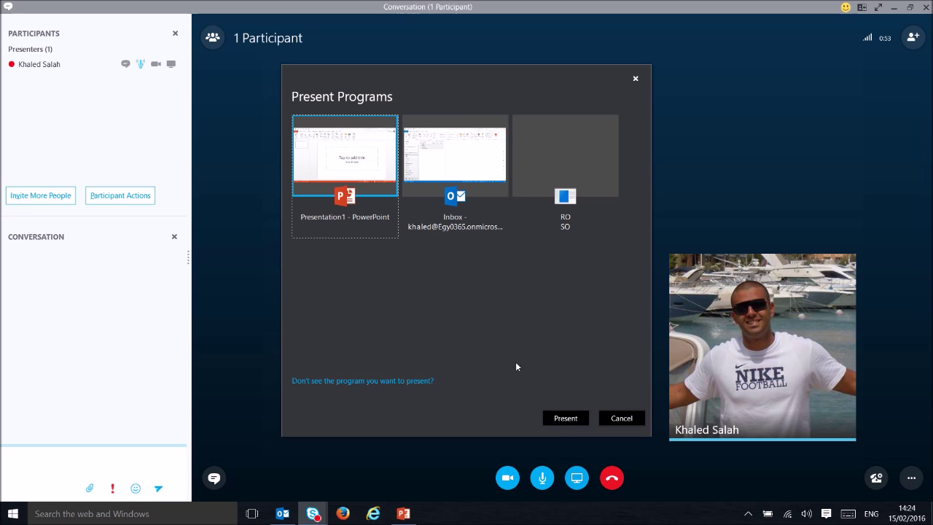
{"action": "left_click", "coordinate": [563, 418]}
{"action": "left_click", "coordinate": [482, 328]}
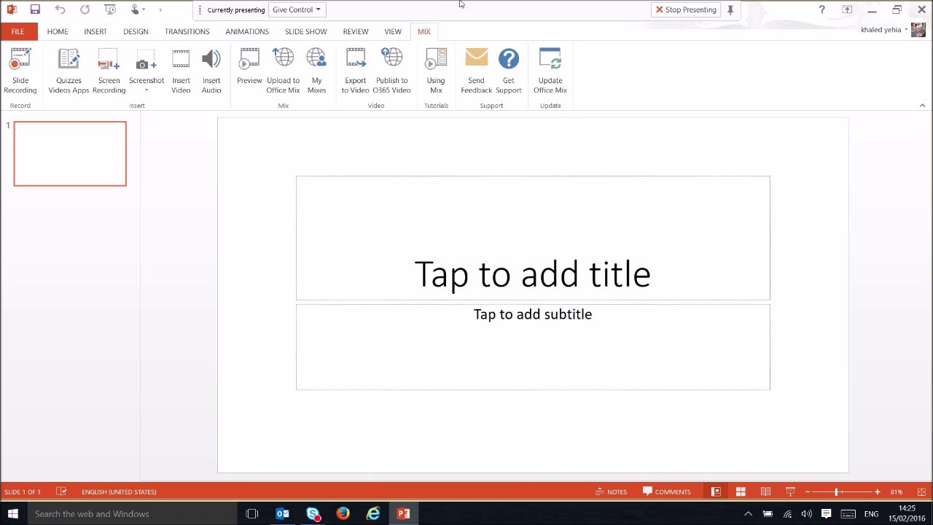
Choose Stop Presenting from the sharing toolbar and switch back to the Skype Conversation window.
{"action": "left_click", "coordinate": [304, 9]}
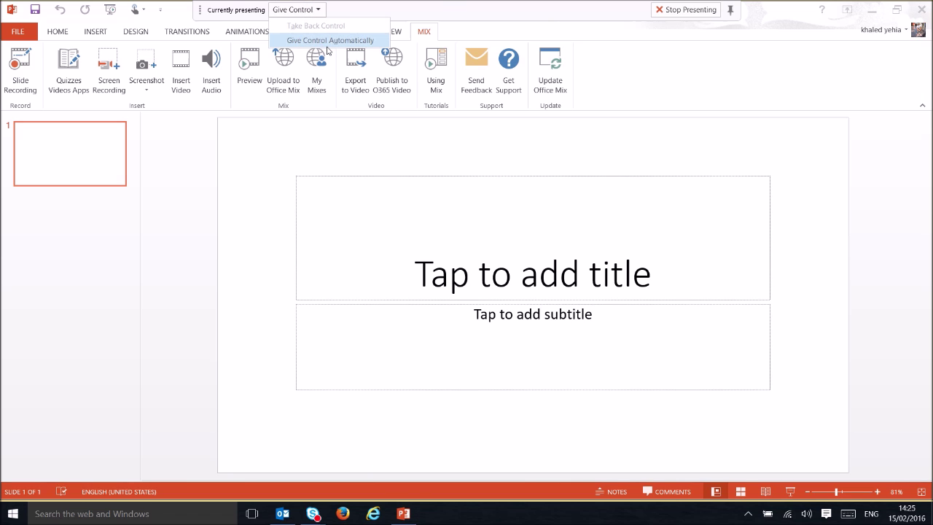
{"action": "left_click", "coordinate": [693, 11]}
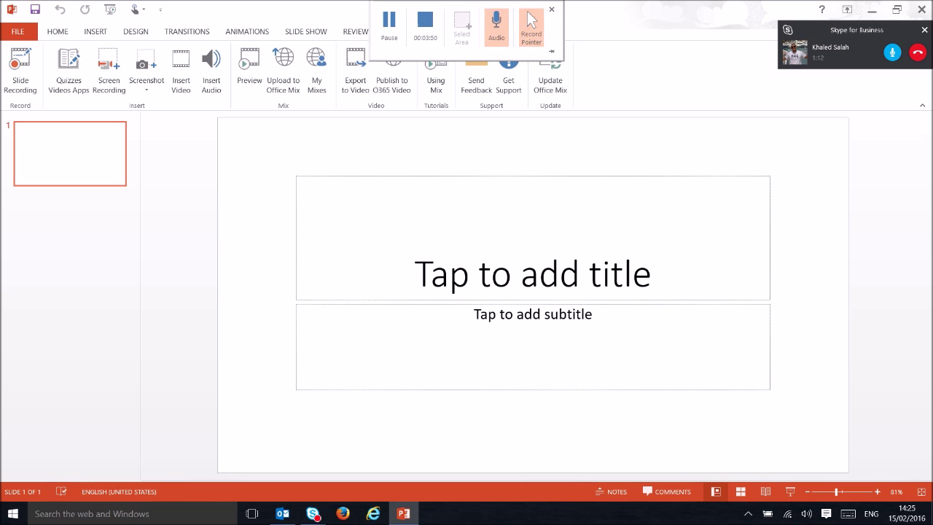
{"action": "mouse_move", "coordinate": [313, 510]}
{"action": "left_click", "coordinate": [328, 461]}
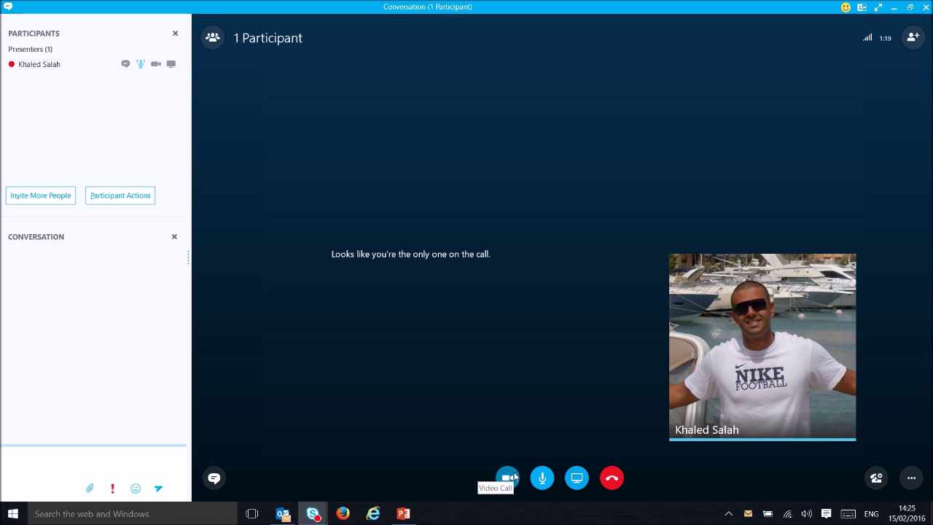
Dismiss the ... options menu without recording and open Invite More People.
{"action": "left_click", "coordinate": [912, 477]}
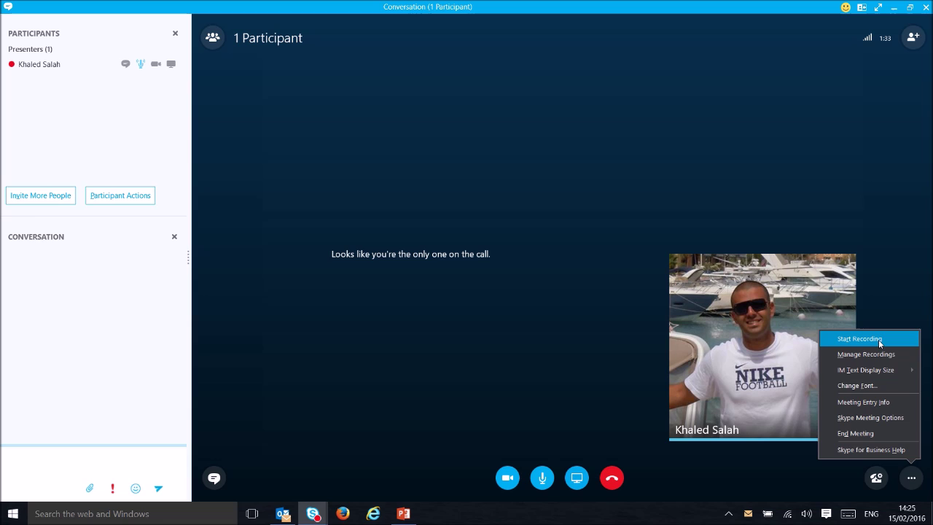
{"action": "left_click", "coordinate": [809, 100]}
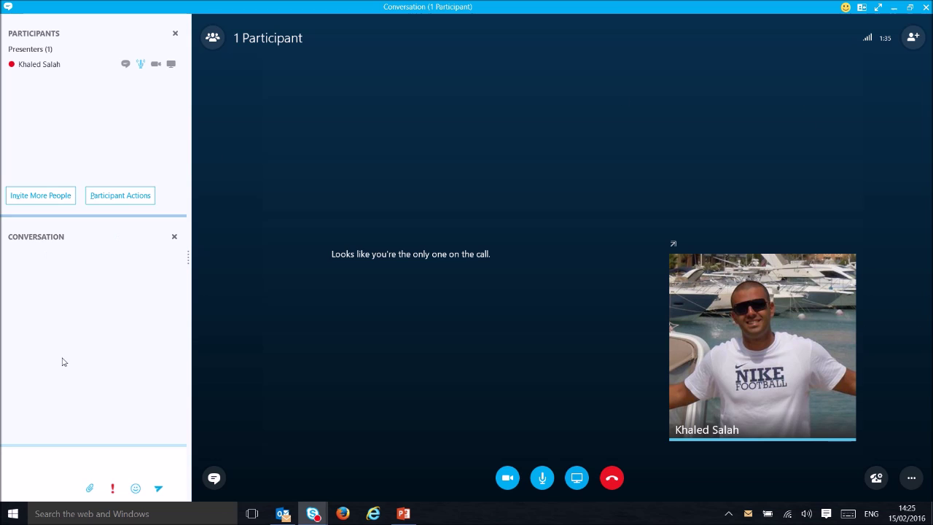
{"action": "left_click", "coordinate": [72, 200]}
Search for the colleague by name and add the matching contact to the meeting.
{"action": "left_click", "coordinate": [422, 174]}
{"action": "type", "text": "Dom"}
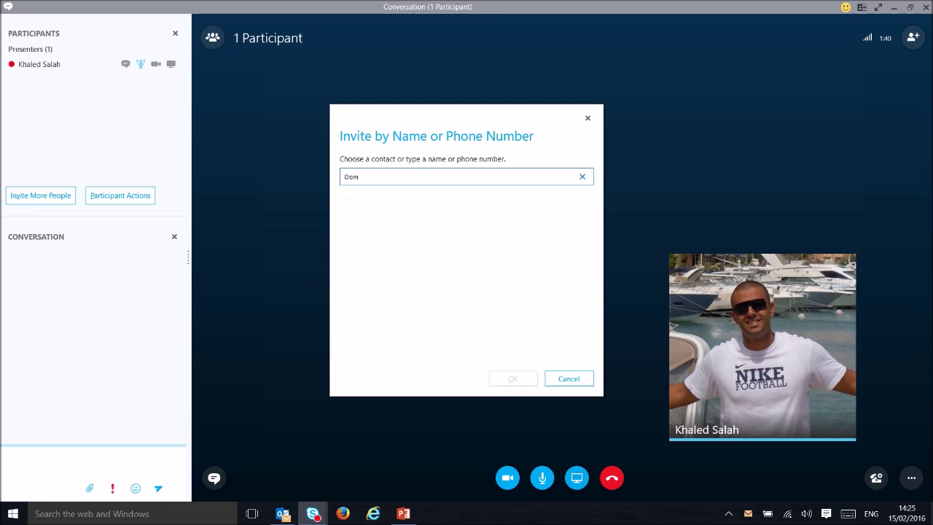
{"action": "type", "text": "@"}
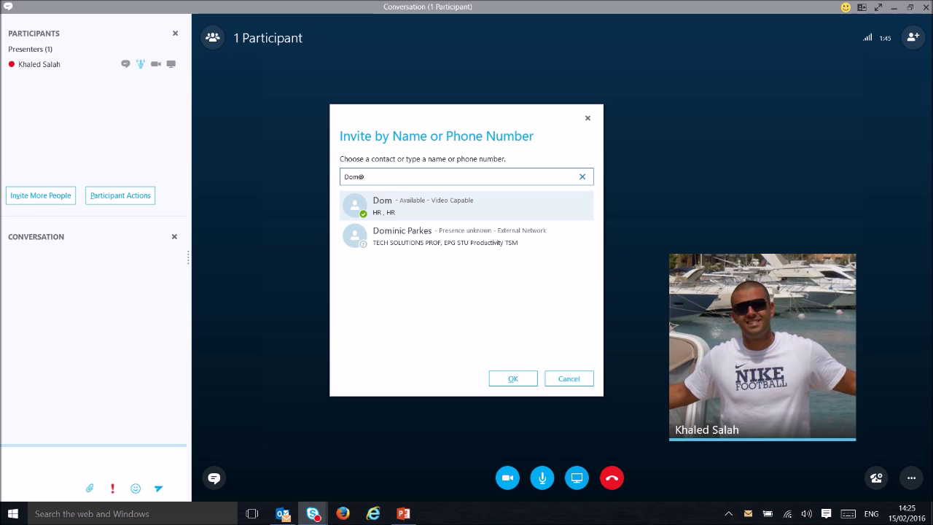
{"action": "double_click", "coordinate": [424, 209]}
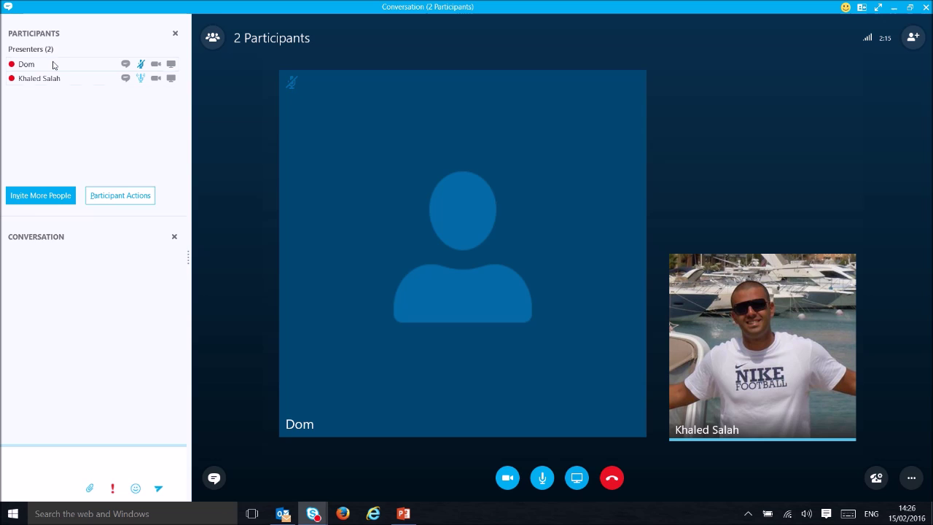
Make the new participant an attendee, then send 'HI' and the contact's name as chat lines.
{"action": "right_click", "coordinate": [59, 67]}
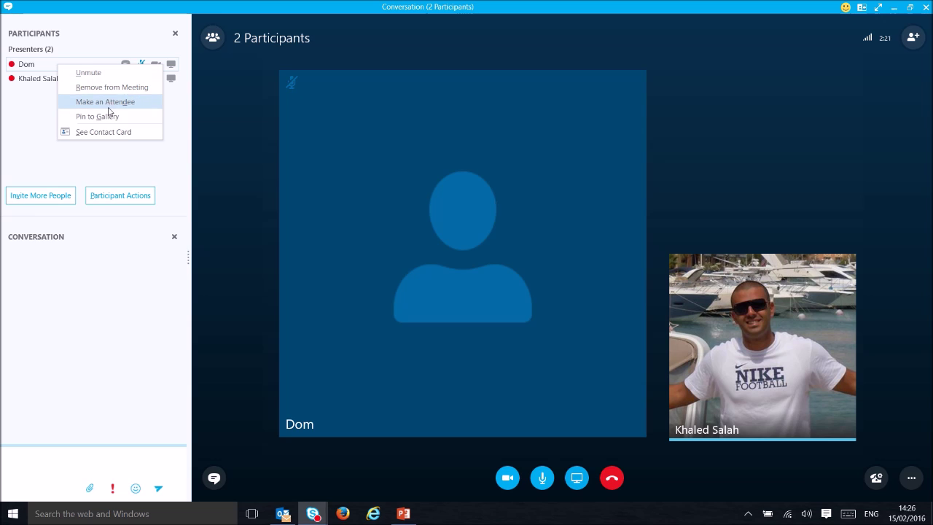
{"action": "left_click", "coordinate": [109, 107]}
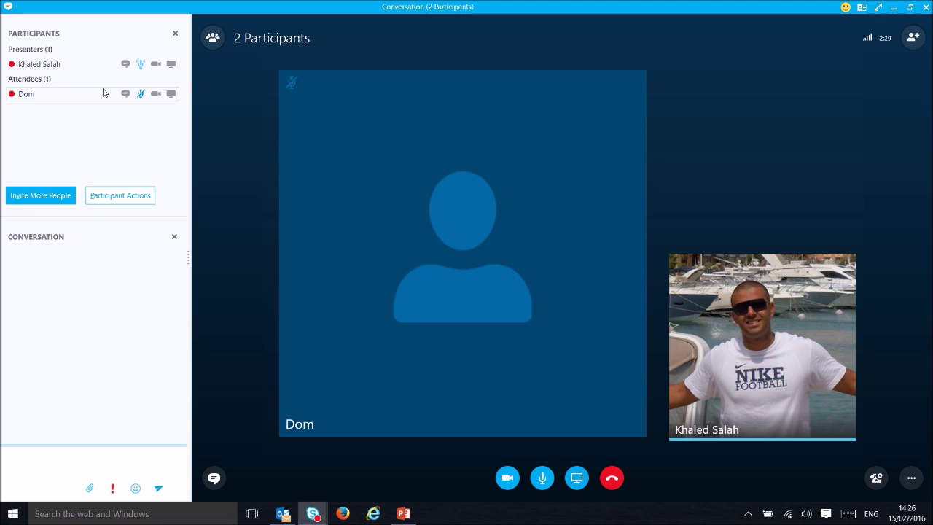
{"action": "left_click", "coordinate": [71, 457]}
{"action": "type", "text": "HI"}
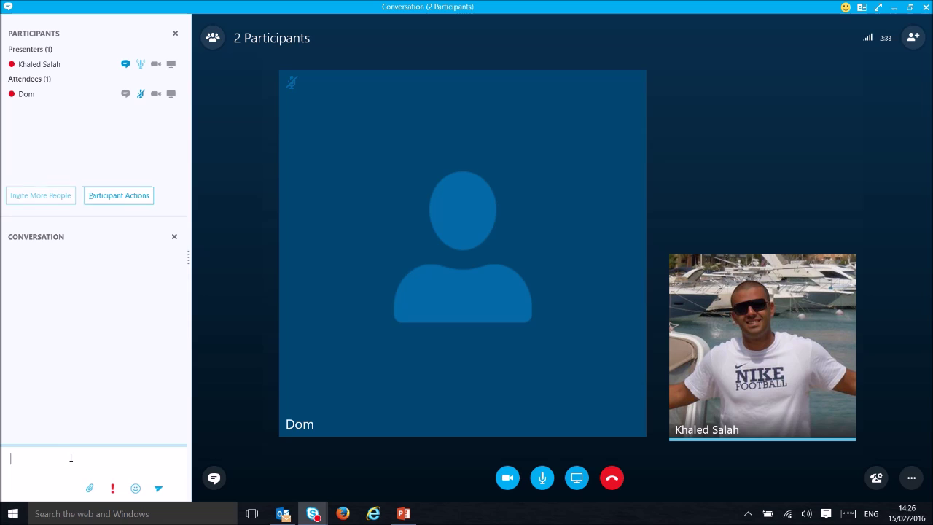
{"action": "key", "text": "Return"}
{"action": "type", "text": "Dom"}
{"action": "key", "text": "Return"}
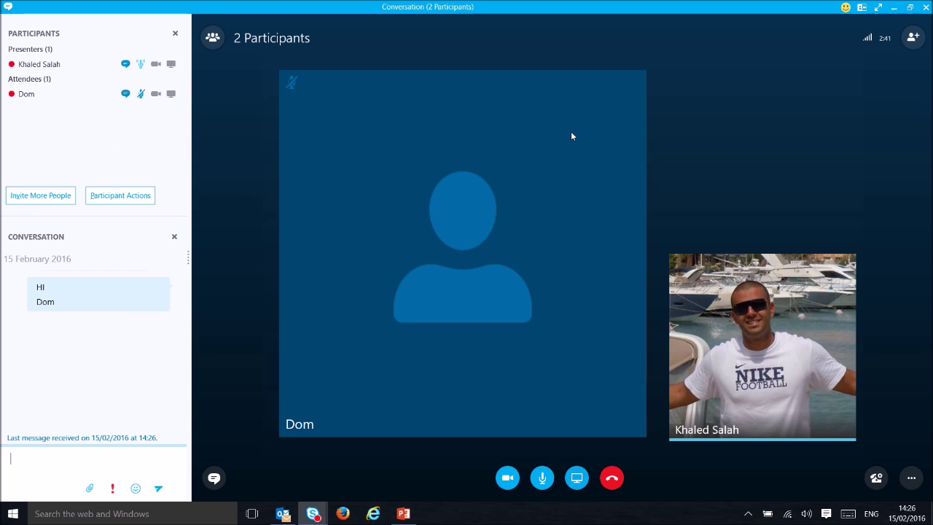
{"action": "left_click", "coordinate": [92, 490]}
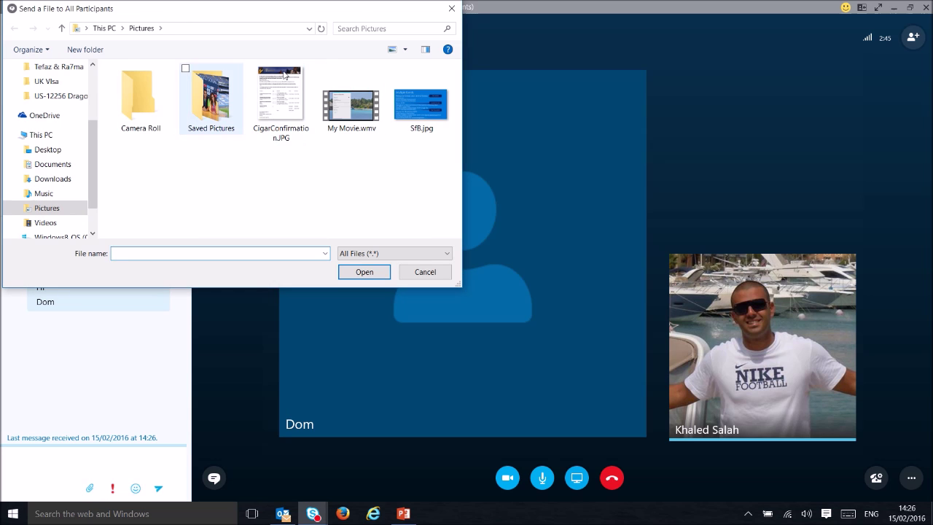
{"action": "key", "text": "Escape"}
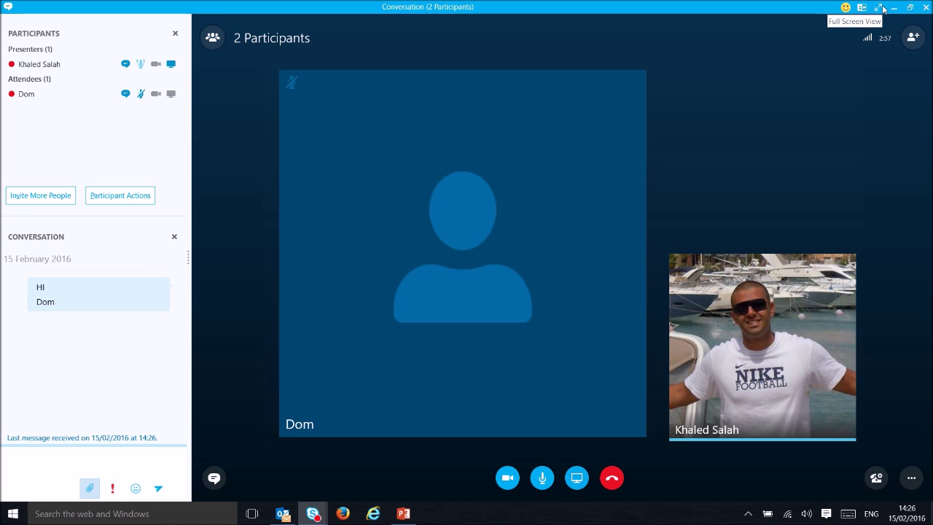
{"action": "left_click", "coordinate": [881, 8]}
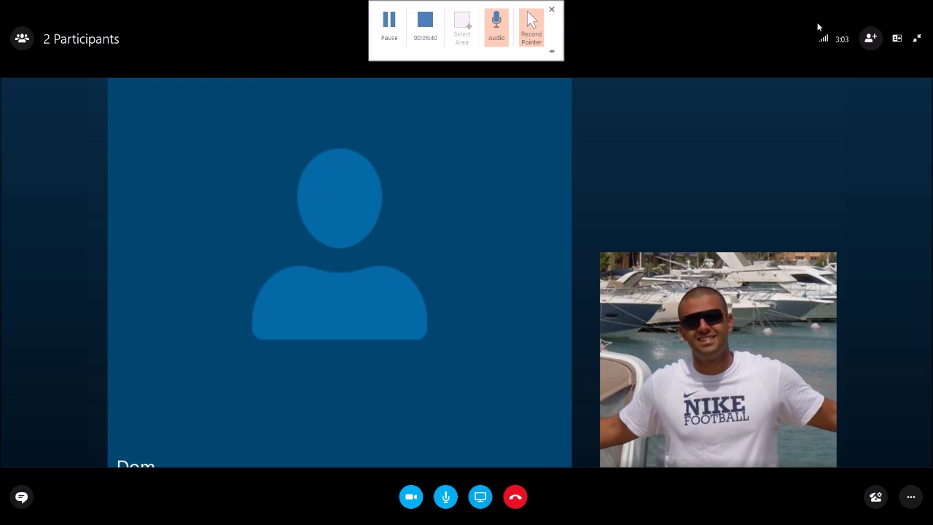
{"action": "left_click", "coordinate": [917, 40]}
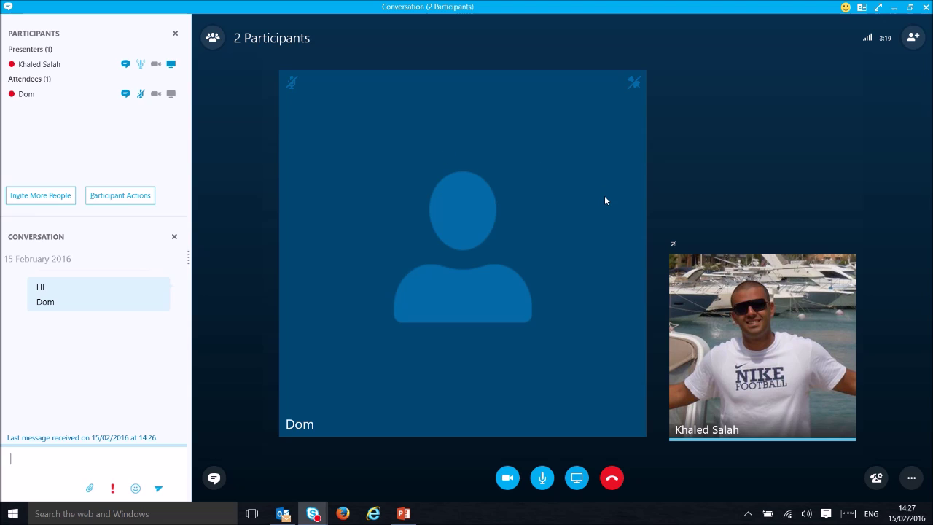
Hang up, close the meeting window confirming leave, and switch back to Outlook.
{"action": "left_click", "coordinate": [620, 484]}
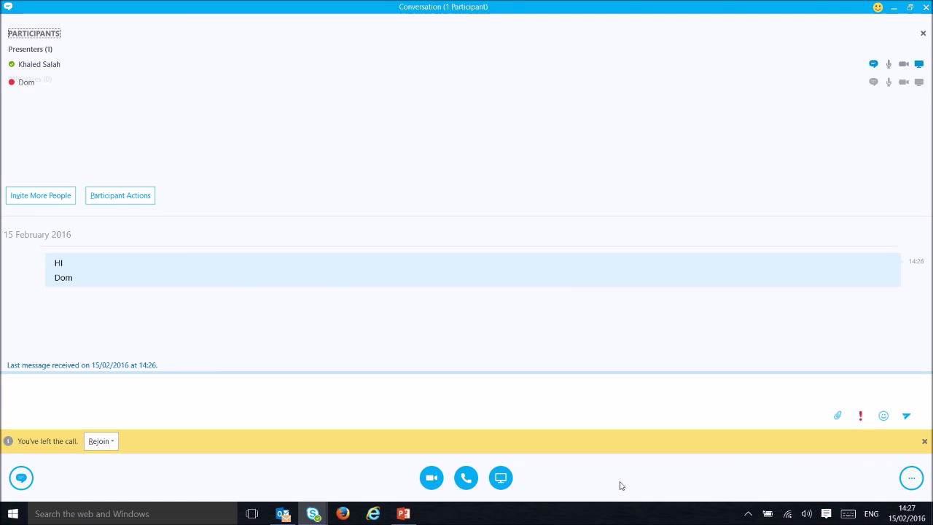
{"action": "left_click", "coordinate": [927, 8]}
{"action": "left_click", "coordinate": [486, 298]}
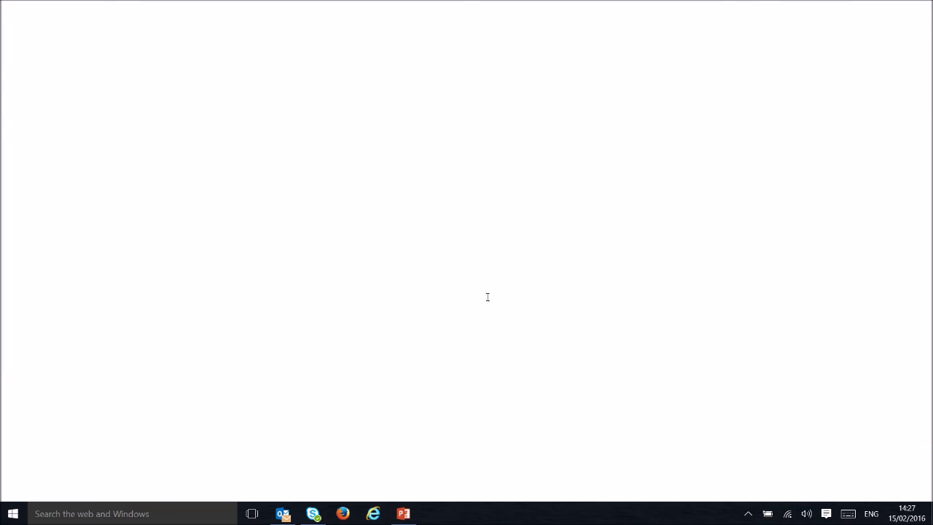
{"action": "left_click", "coordinate": [283, 514]}
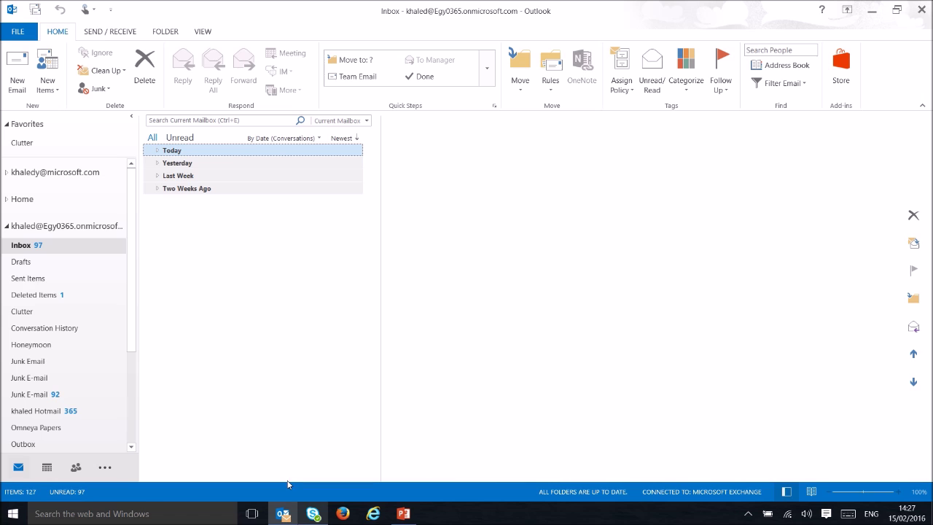
Reply to the SLAM Presentation thread under Today with a meeting request.
{"action": "left_click", "coordinate": [157, 151]}
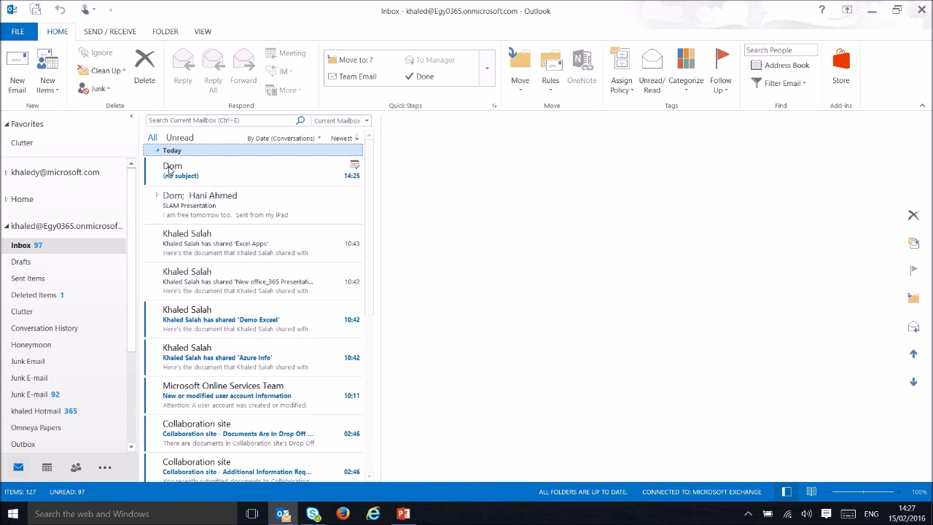
{"action": "left_click", "coordinate": [245, 219]}
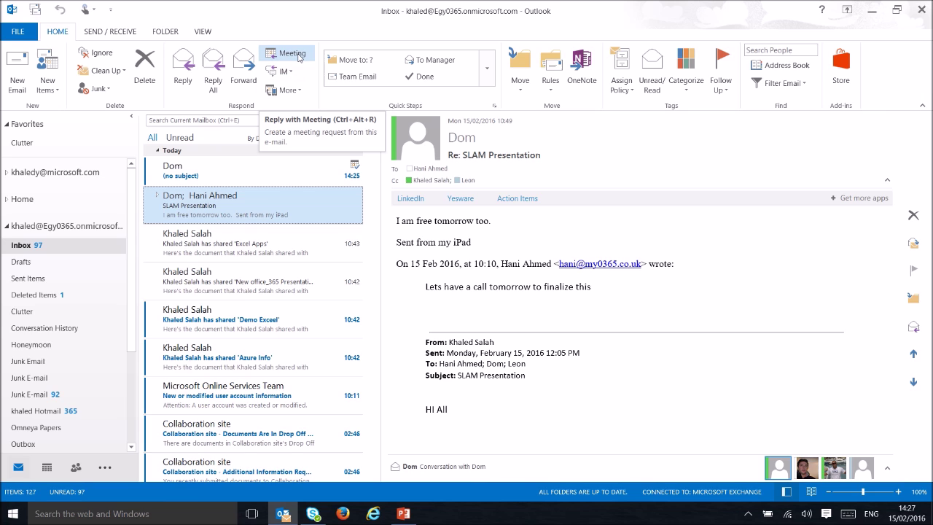
{"action": "left_click", "coordinate": [297, 57]}
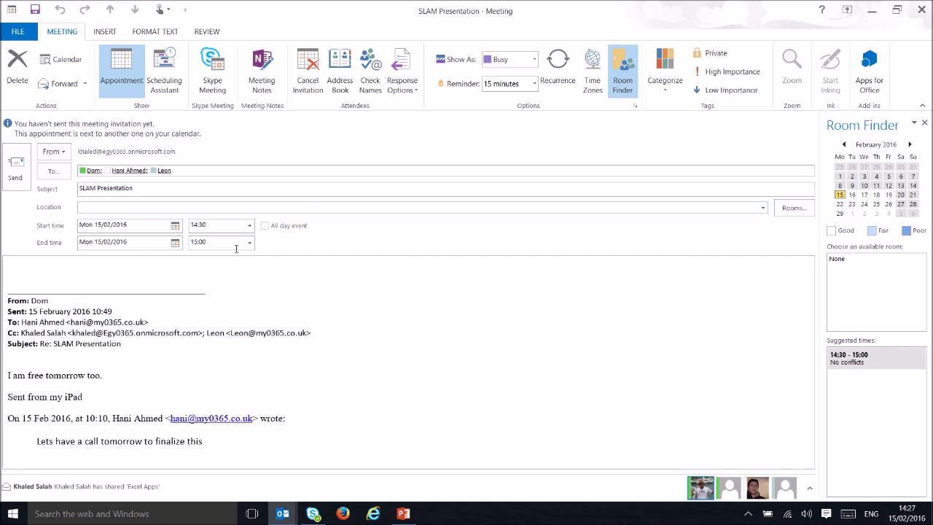
Make the request a Skype Meeting, select its Location, then close choosing Don't save changes.
{"action": "left_click", "coordinate": [225, 87]}
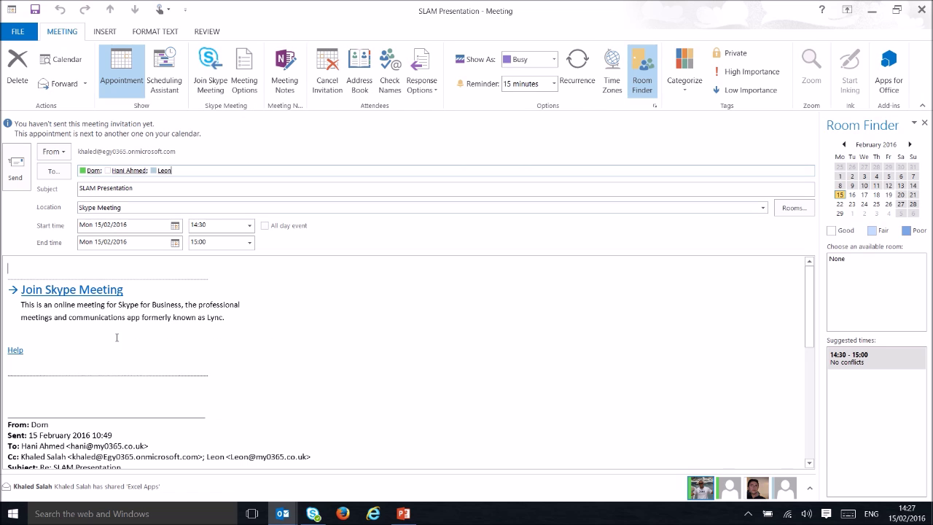
{"action": "triple_click", "coordinate": [80, 207]}
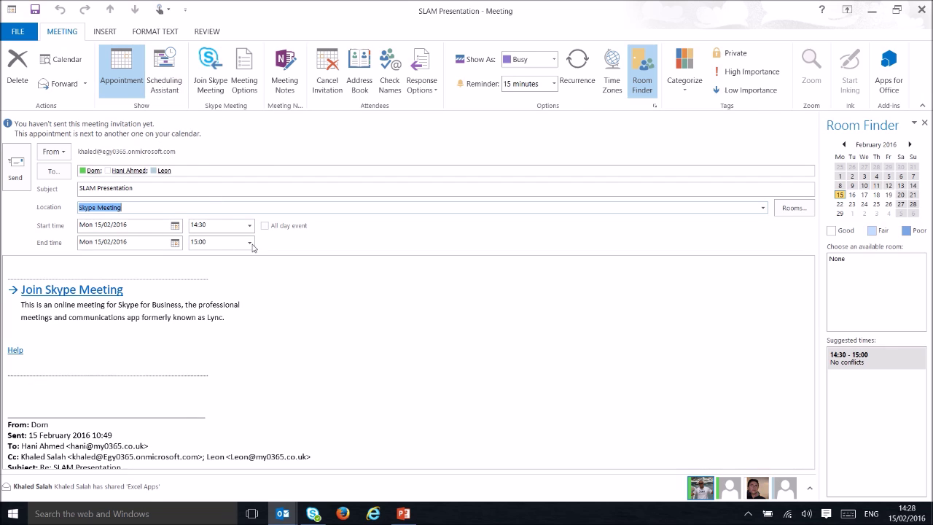
{"action": "left_click", "coordinate": [922, 9]}
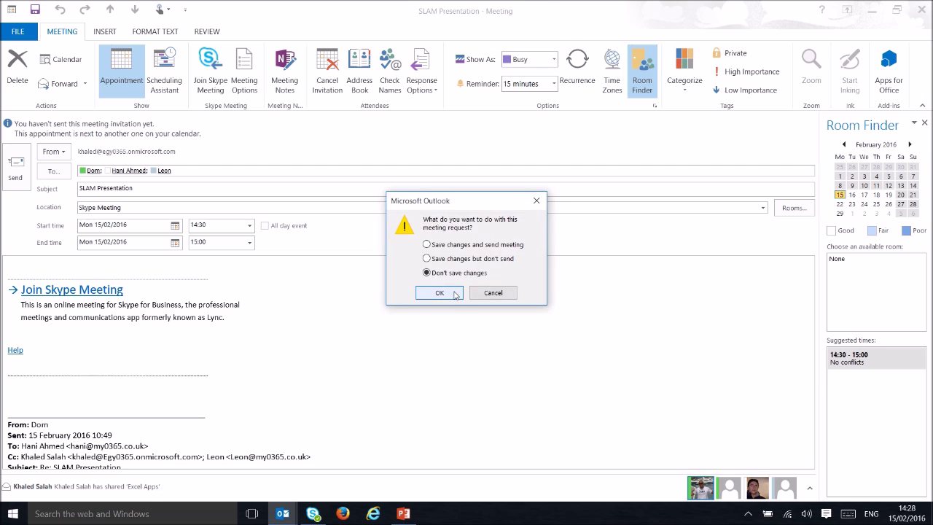
{"action": "left_click", "coordinate": [423, 291]}
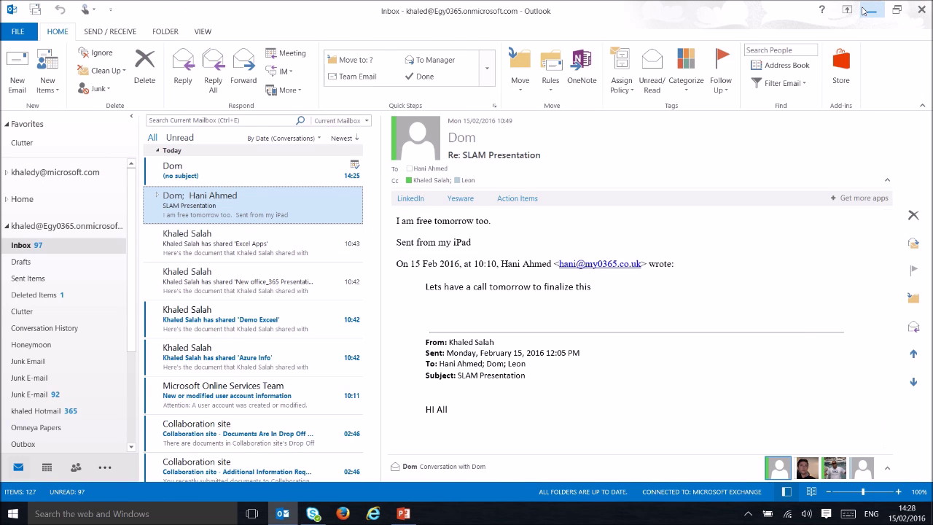